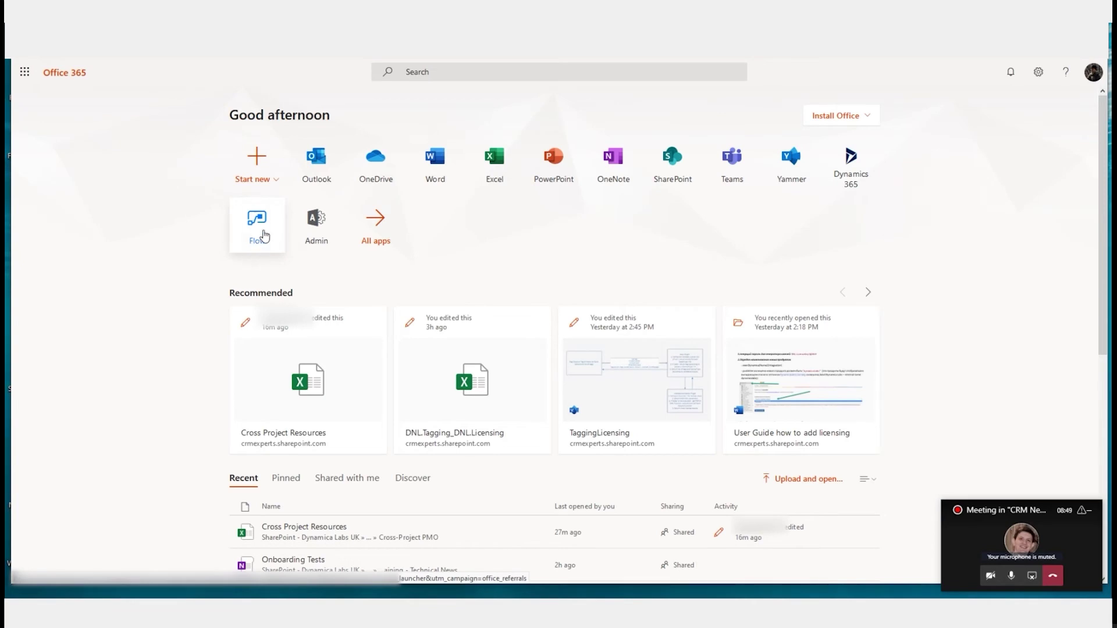
Open Power Automate from the Office 365 home page and switch to the dnldev9 environment
{"action": "left_click", "coordinate": [257, 227]}
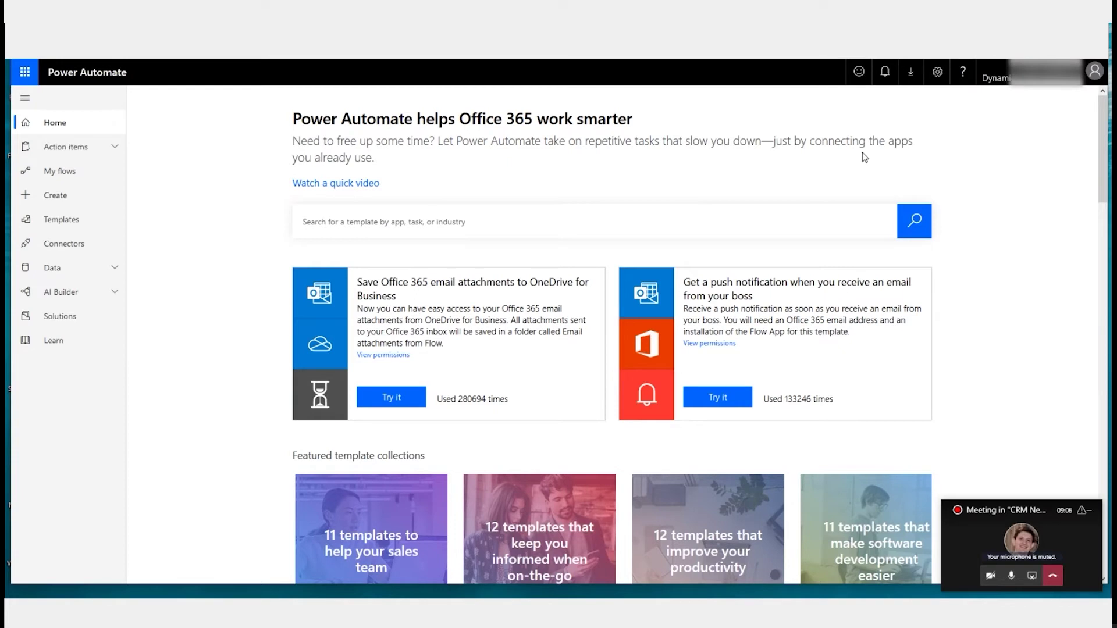
{"action": "left_click", "coordinate": [1055, 78]}
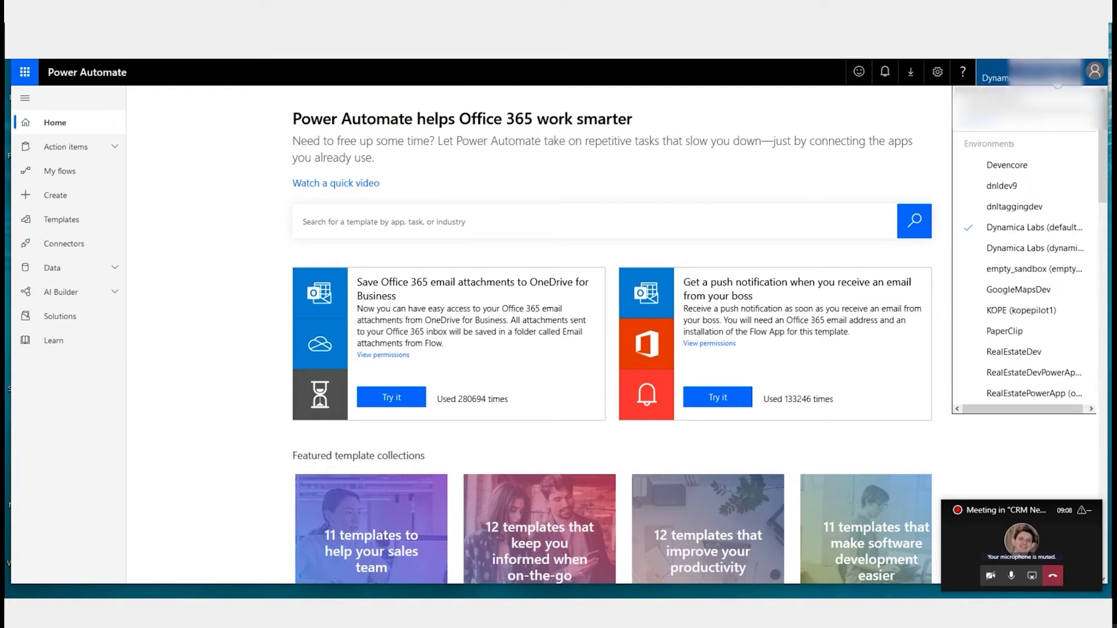
{"action": "left_click", "coordinate": [1025, 187]}
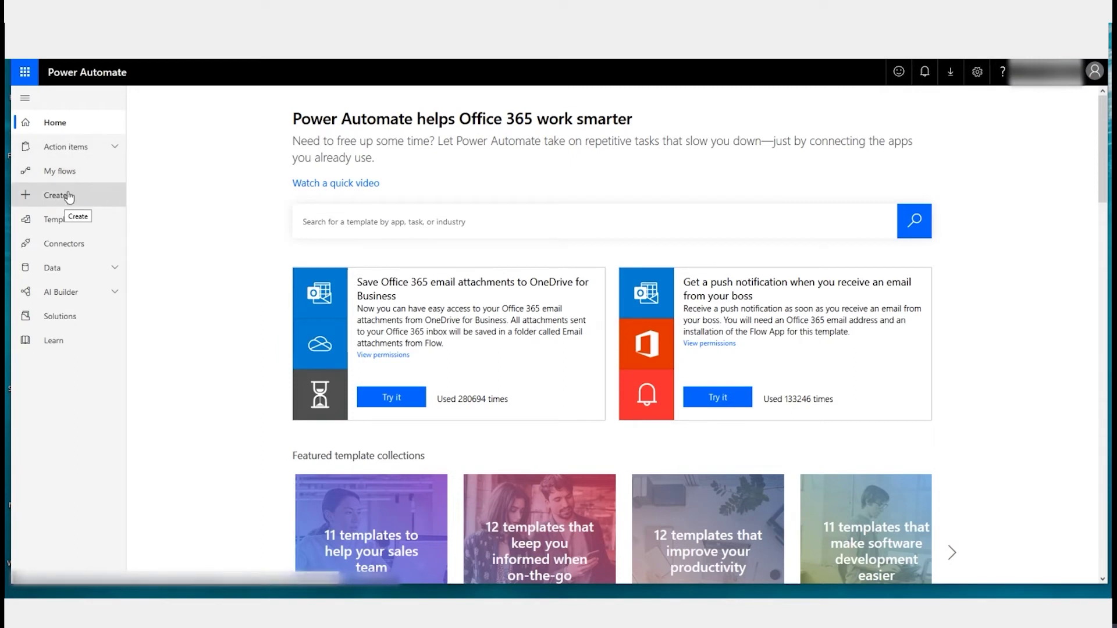
Look through the existing personal flows and team flows in the environment
{"action": "left_click", "coordinate": [80, 173]}
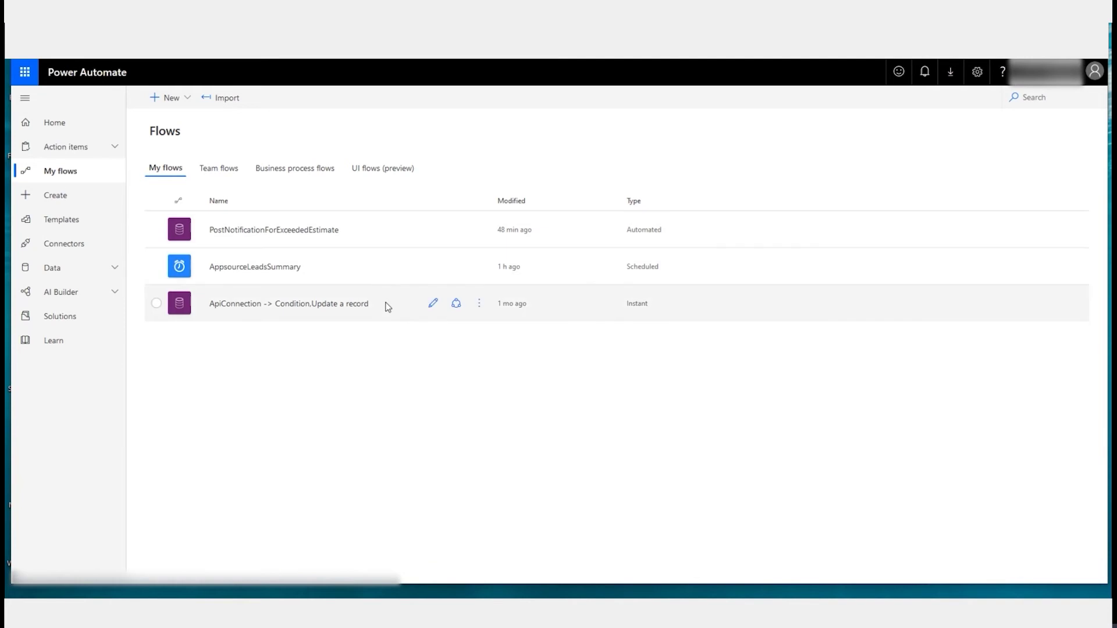
{"action": "left_click", "coordinate": [213, 174]}
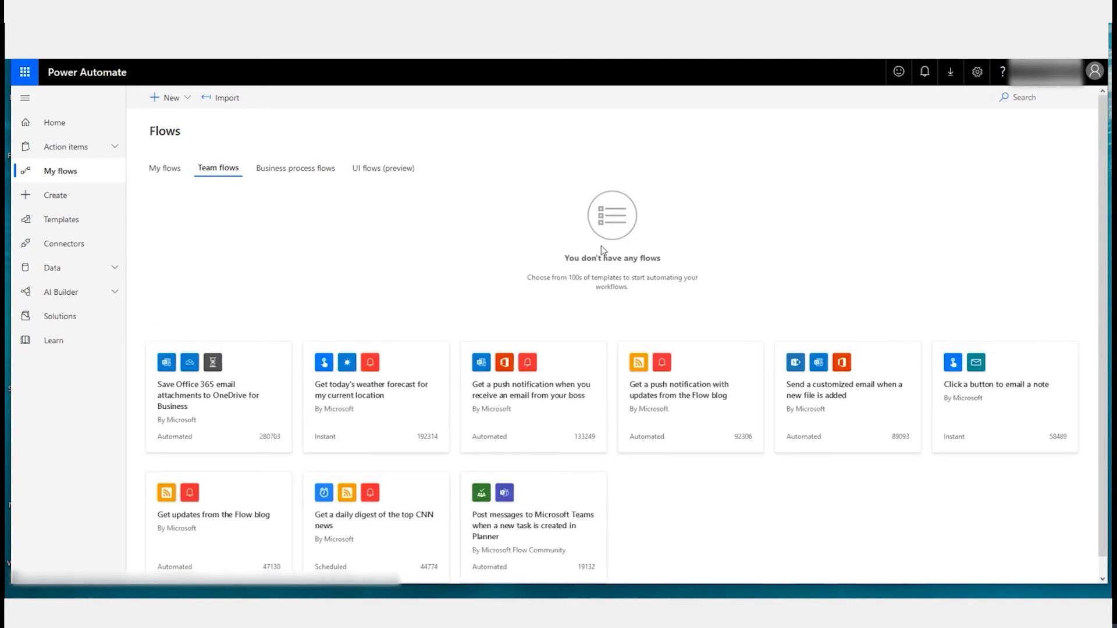
{"action": "left_click", "coordinate": [165, 168]}
Start an automated flow from blank, trying the name TestFlow2 and the Common Data Service record-created trigger before skipping to the designer
{"action": "left_click", "coordinate": [170, 97]}
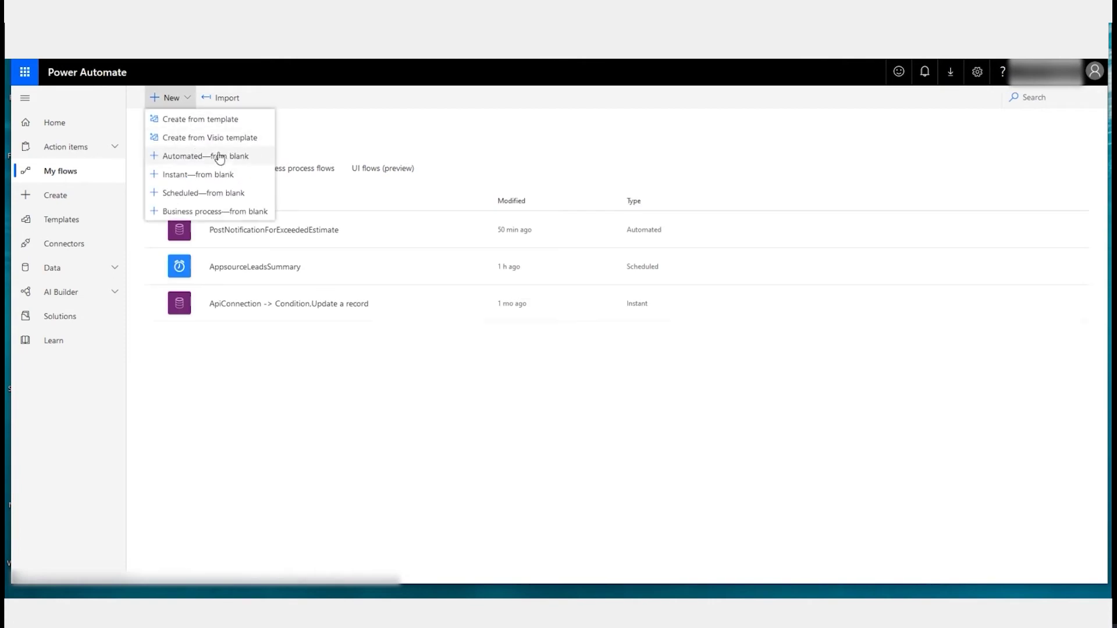
{"action": "left_click", "coordinate": [248, 161]}
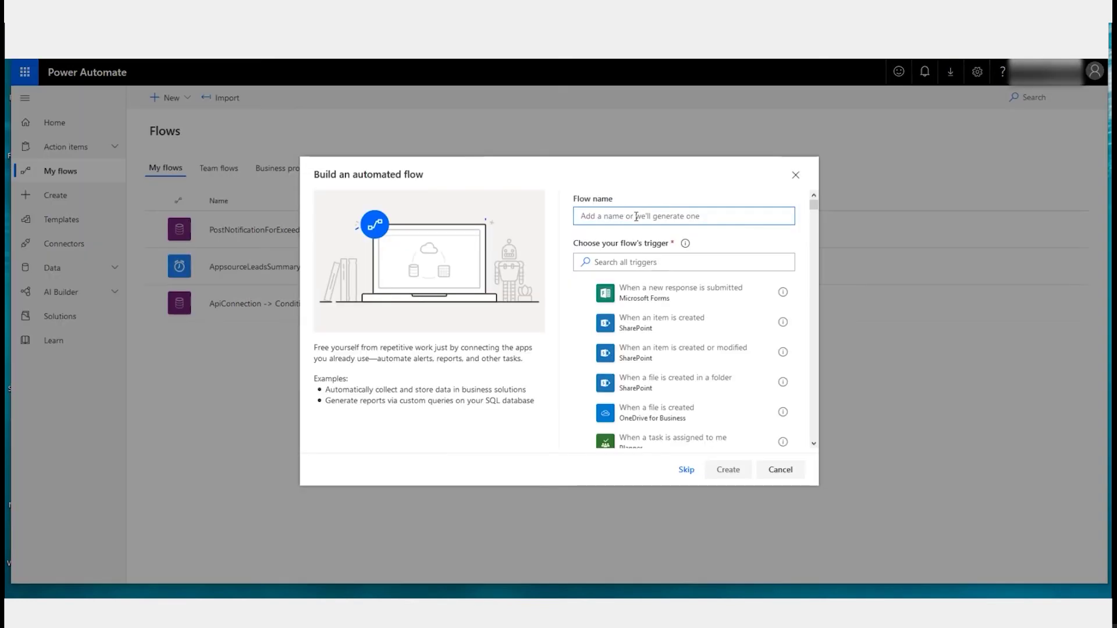
{"action": "type", "text": "TestFlow2"}
{"action": "left_click", "coordinate": [651, 260]}
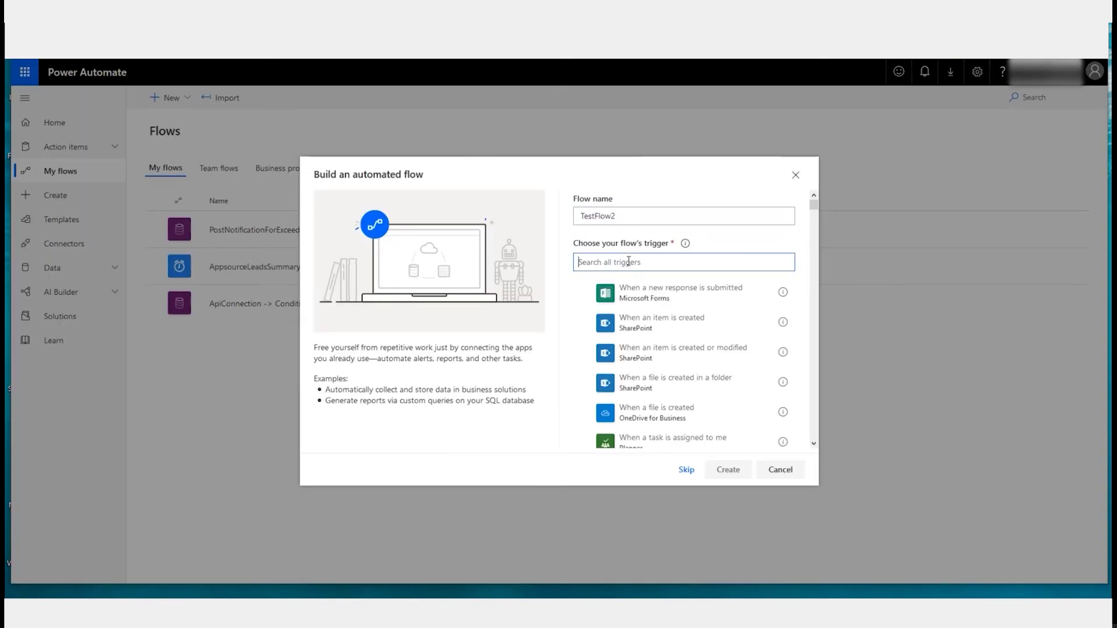
{"action": "type", "text": "record created"}
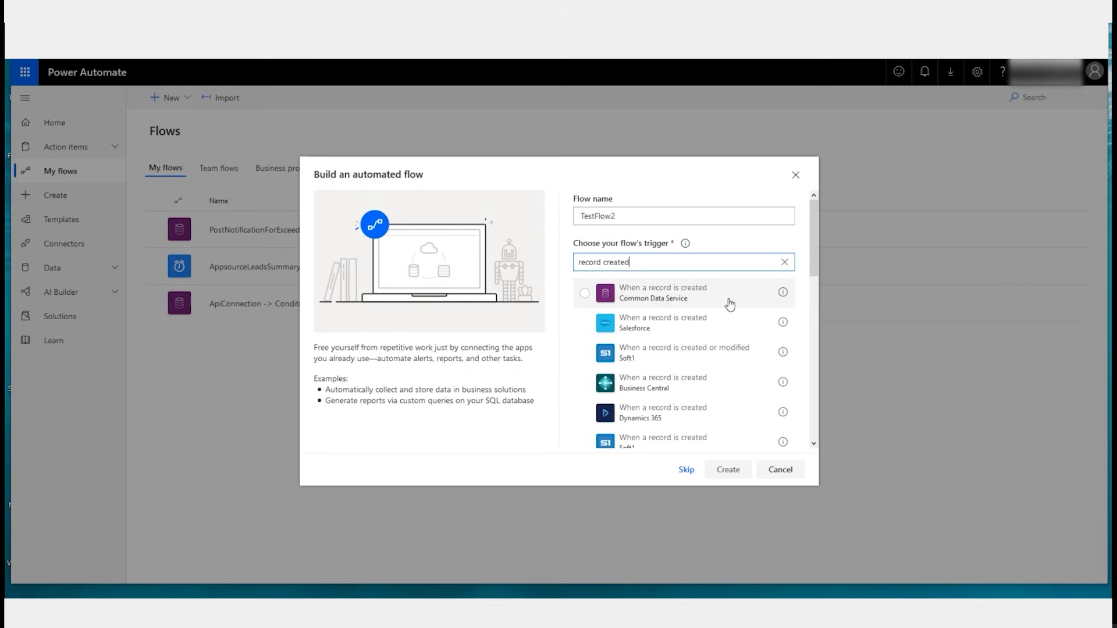
{"action": "left_click", "coordinate": [584, 293]}
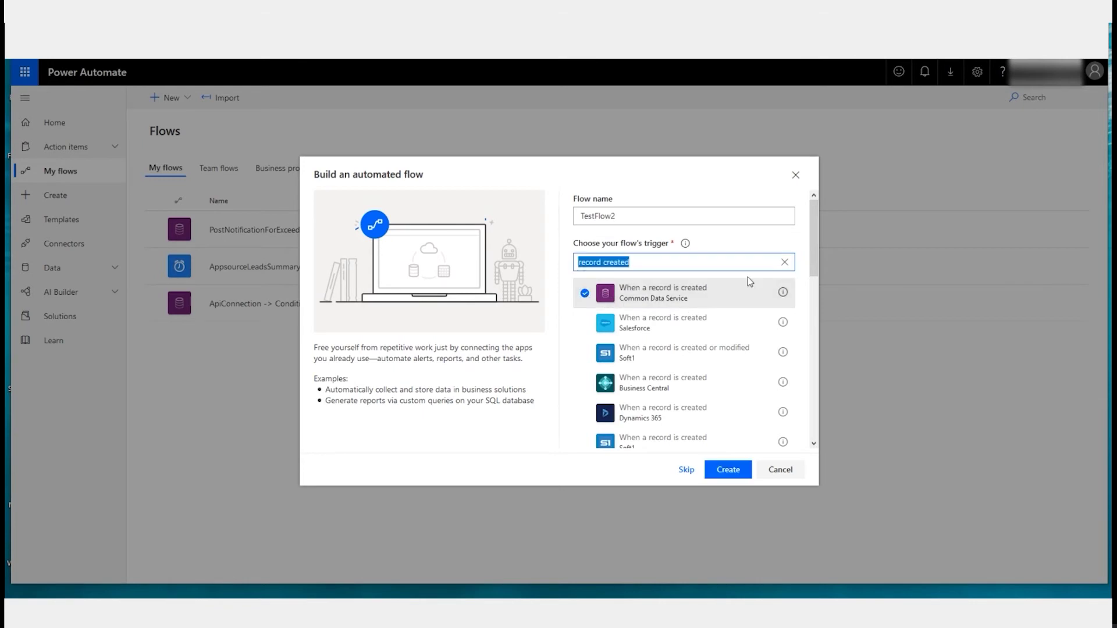
{"action": "left_click", "coordinate": [686, 470]}
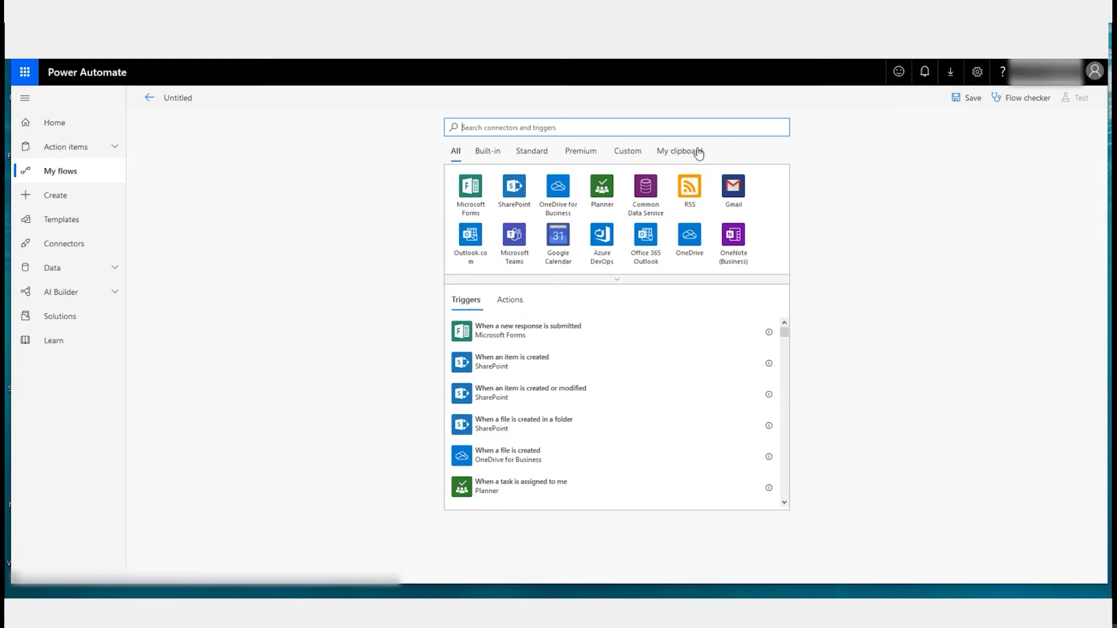
Add the Common Data Service trigger "When a record is created" and name the flow TestFlow2
{"action": "left_click", "coordinate": [646, 196]}
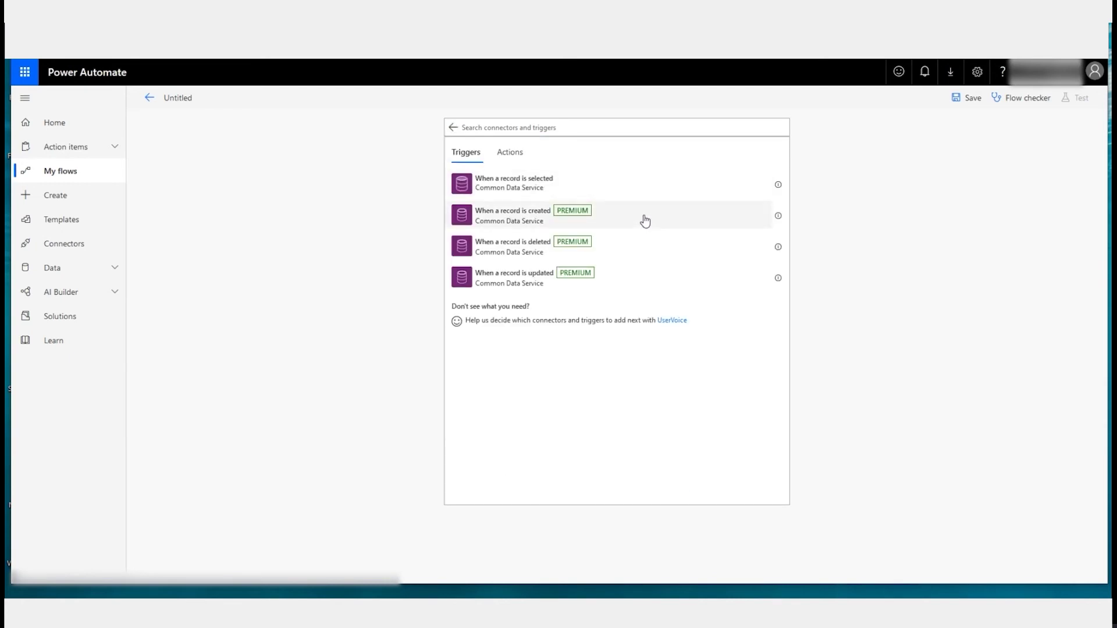
{"action": "left_click", "coordinate": [677, 211]}
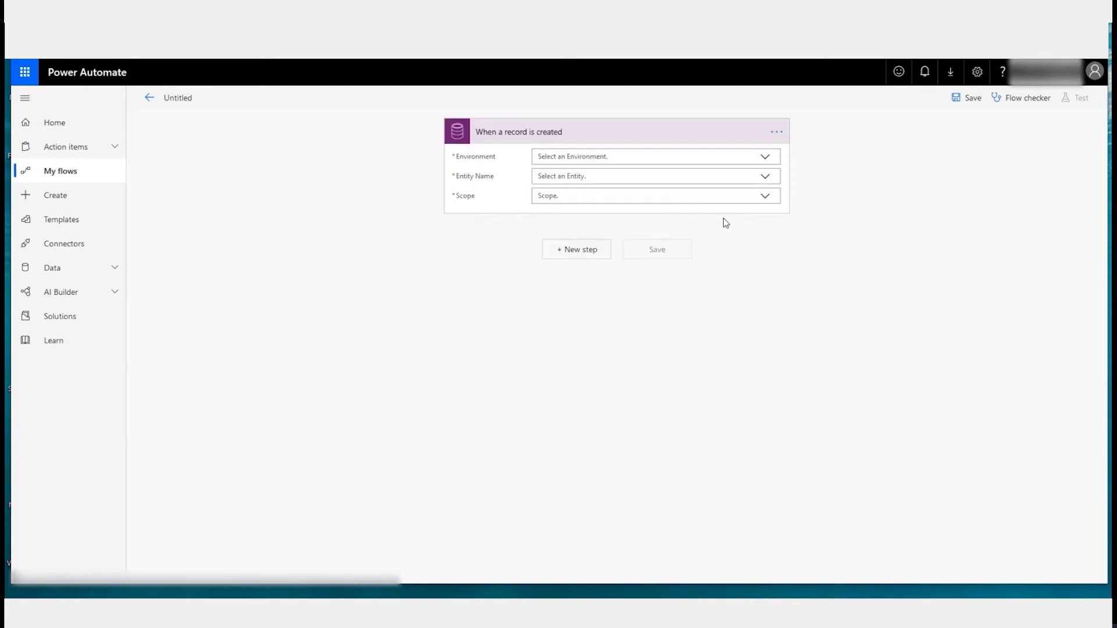
{"action": "left_click", "coordinate": [176, 95]}
{"action": "type", "text": "TestFlow2"}
Set the trigger's environment to dnldev9, its entity to Time Entries and its scope to Organization
{"action": "left_click", "coordinate": [489, 163]}
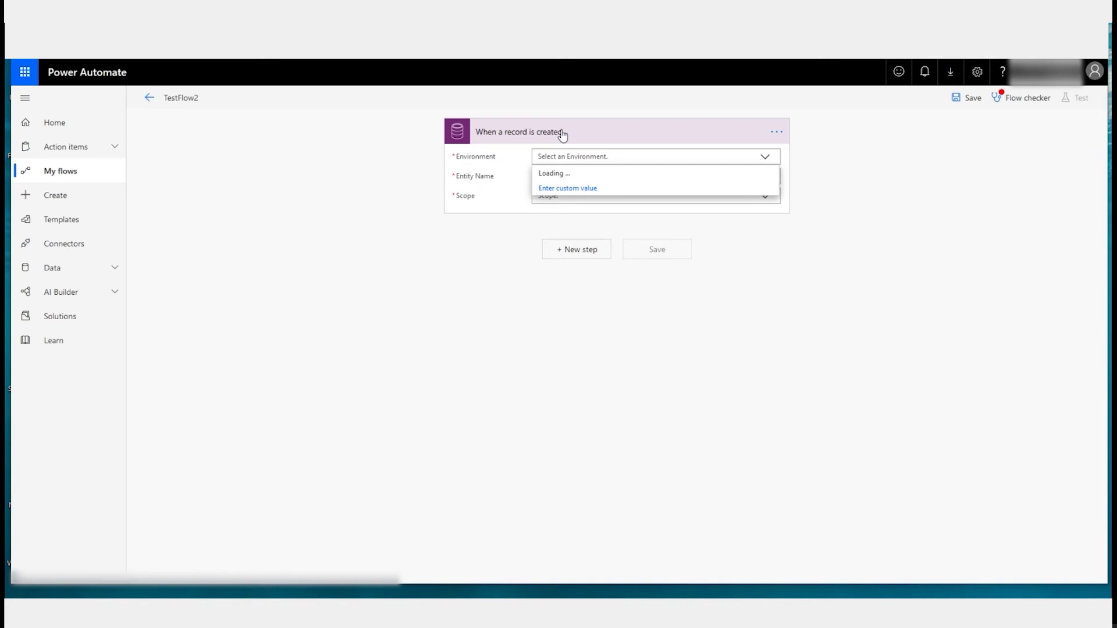
{"action": "left_click", "coordinate": [850, 347]}
{"action": "left_click", "coordinate": [763, 157]}
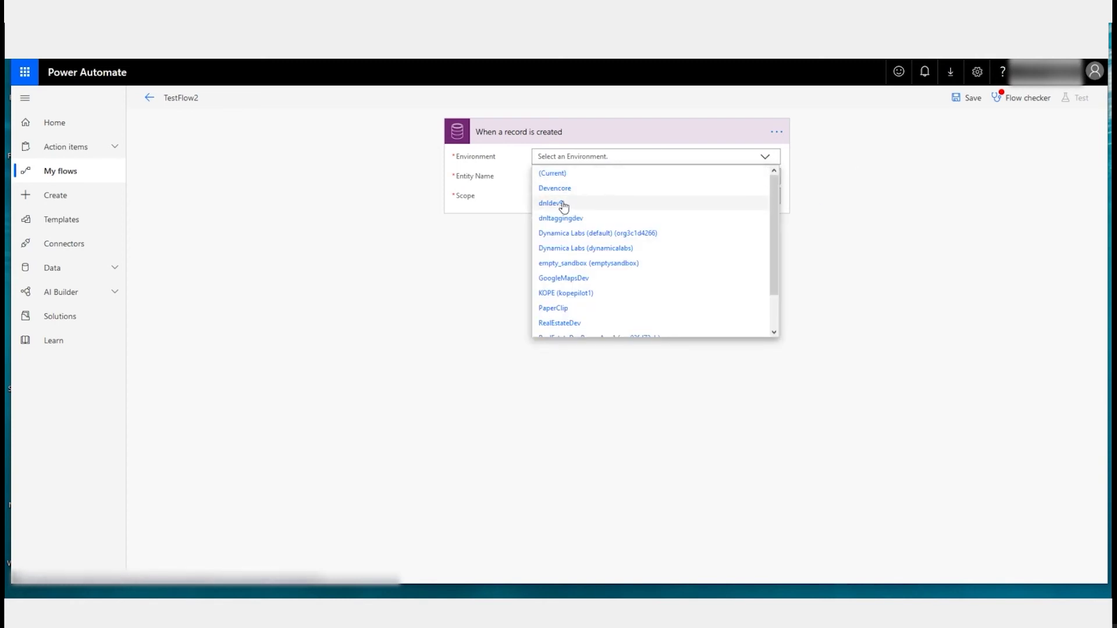
{"action": "left_click", "coordinate": [563, 205]}
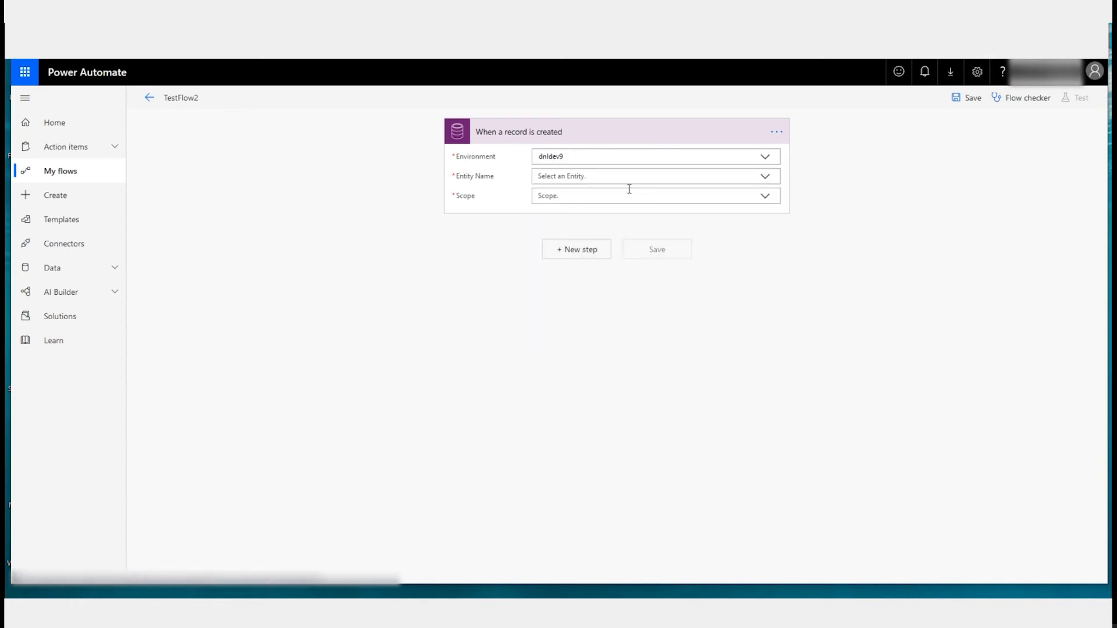
{"action": "left_click", "coordinate": [590, 178]}
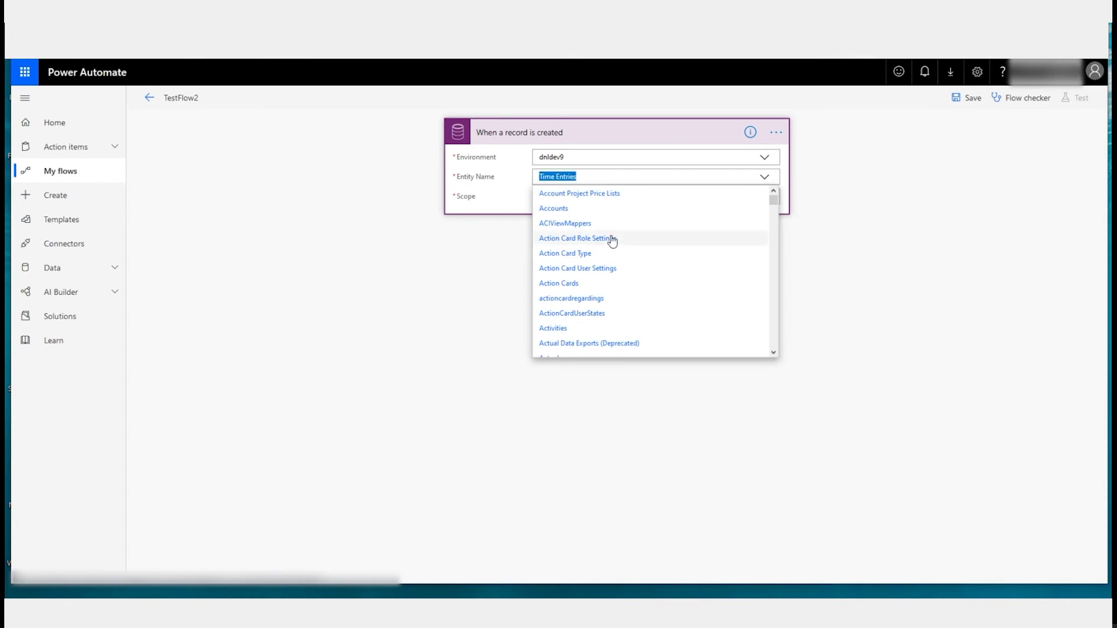
{"action": "type", "text": "time"}
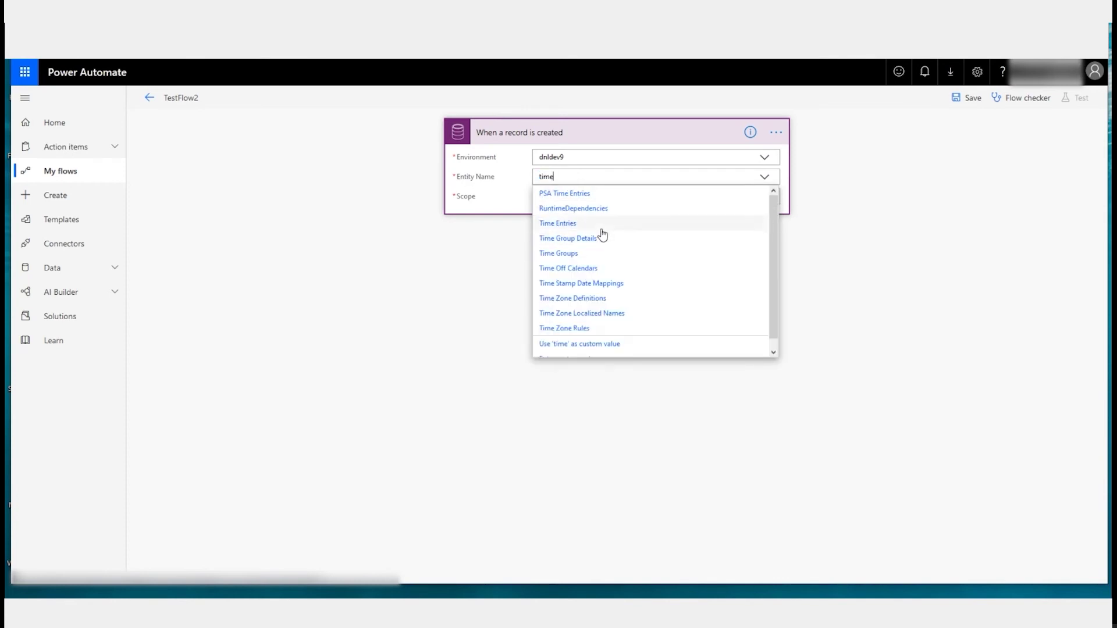
{"action": "left_click", "coordinate": [575, 224]}
{"action": "left_click", "coordinate": [580, 199]}
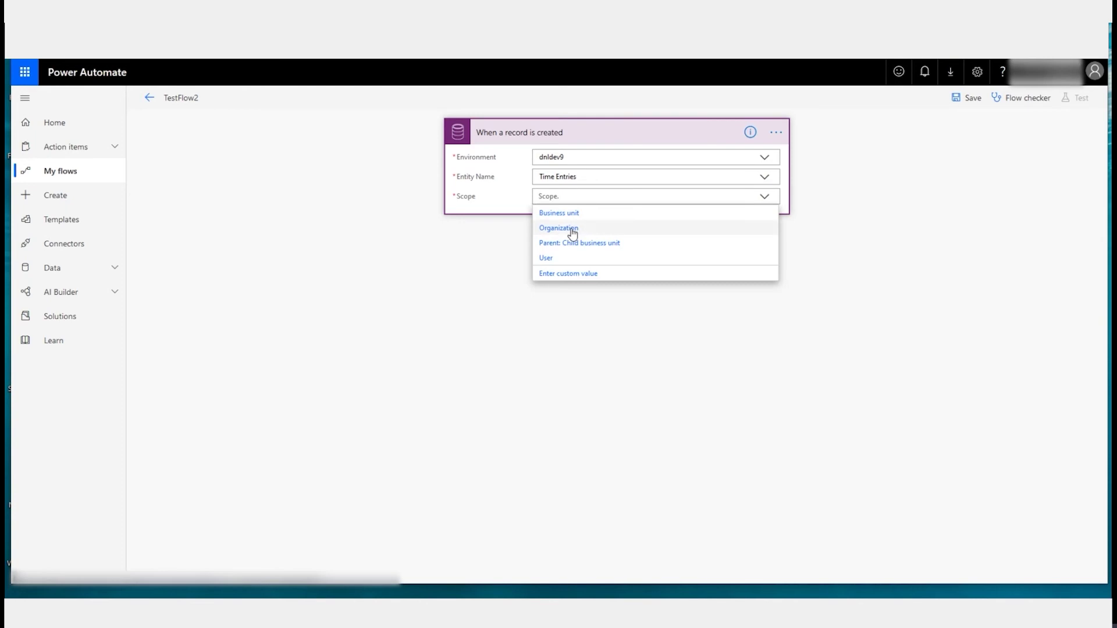
{"action": "left_click", "coordinate": [573, 233]}
Rename the record-created trigger as WhenTimeEntryCreated
{"action": "left_click", "coordinate": [776, 132]}
{"action": "left_click", "coordinate": [825, 149]}
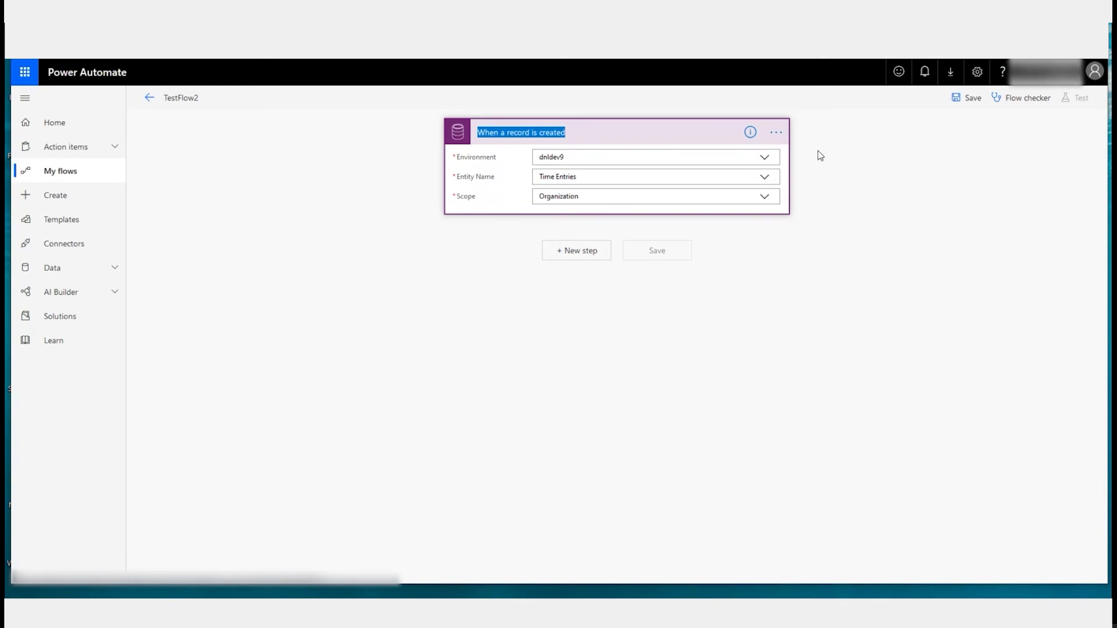
{"action": "type", "text": "Wh"}
{"action": "type", "text": "enTimeEntryCreated"}
{"action": "key", "text": "Return"}
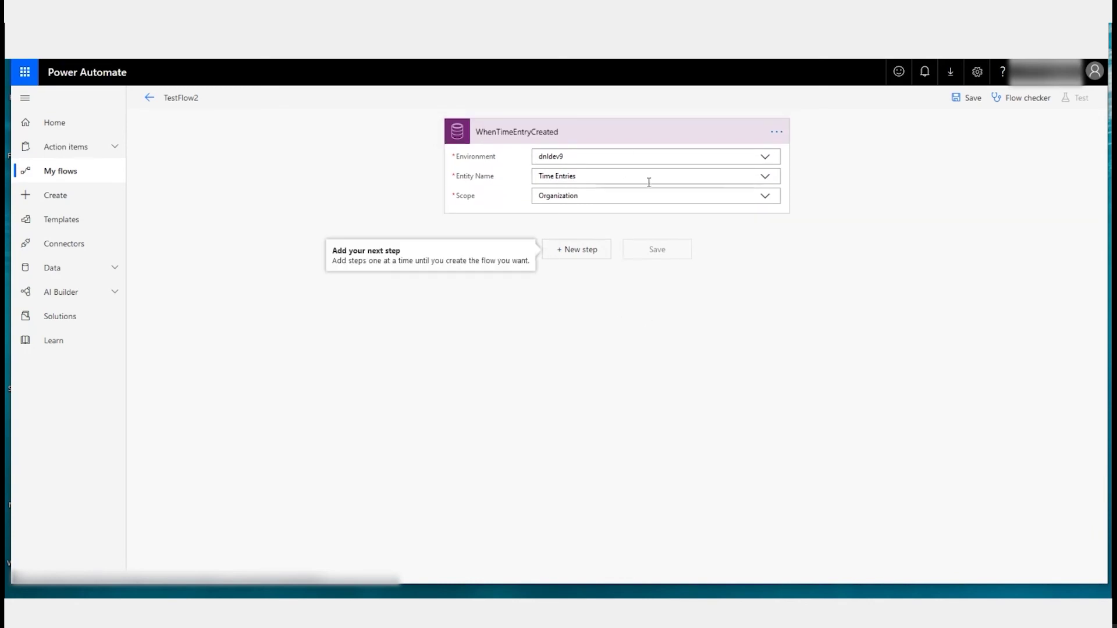
{"action": "left_click", "coordinate": [738, 258]}
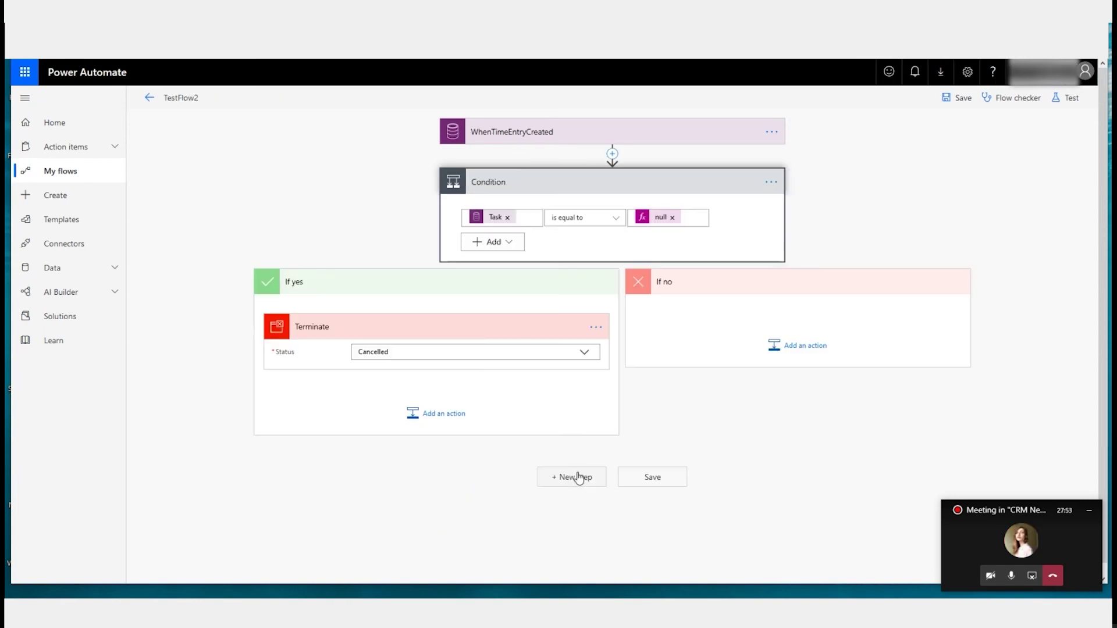
Add an Initialize variable action after the condition, named TasksTotalDuration, with type Float and initial value 0
{"action": "left_click", "coordinate": [579, 477]}
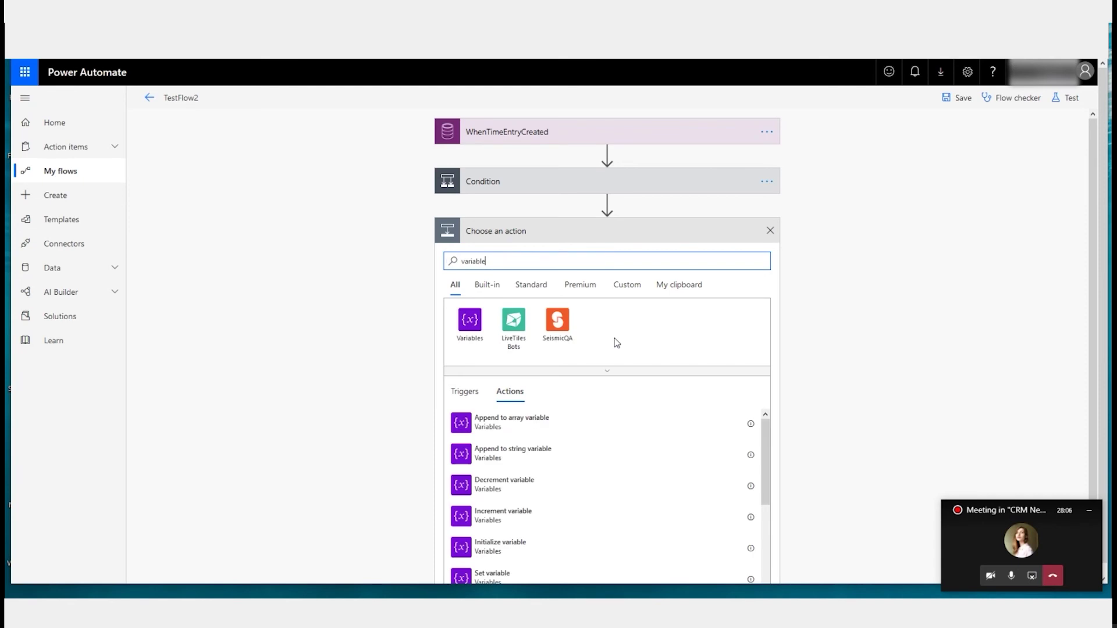
{"action": "left_click", "coordinate": [470, 319]}
{"action": "left_click", "coordinate": [527, 440]}
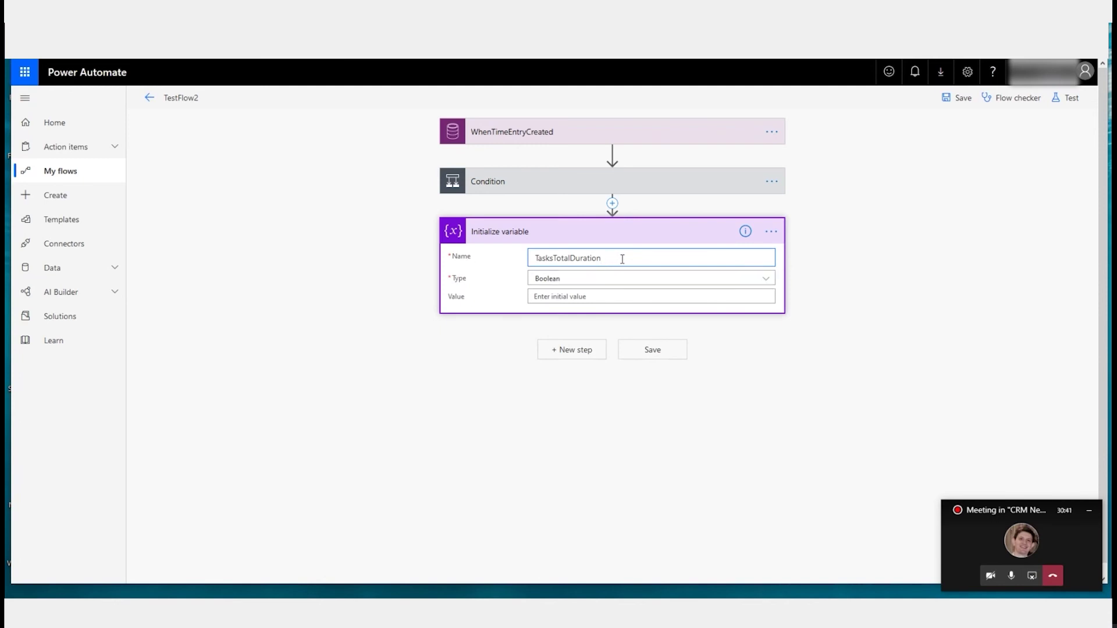
{"action": "left_click", "coordinate": [763, 282]}
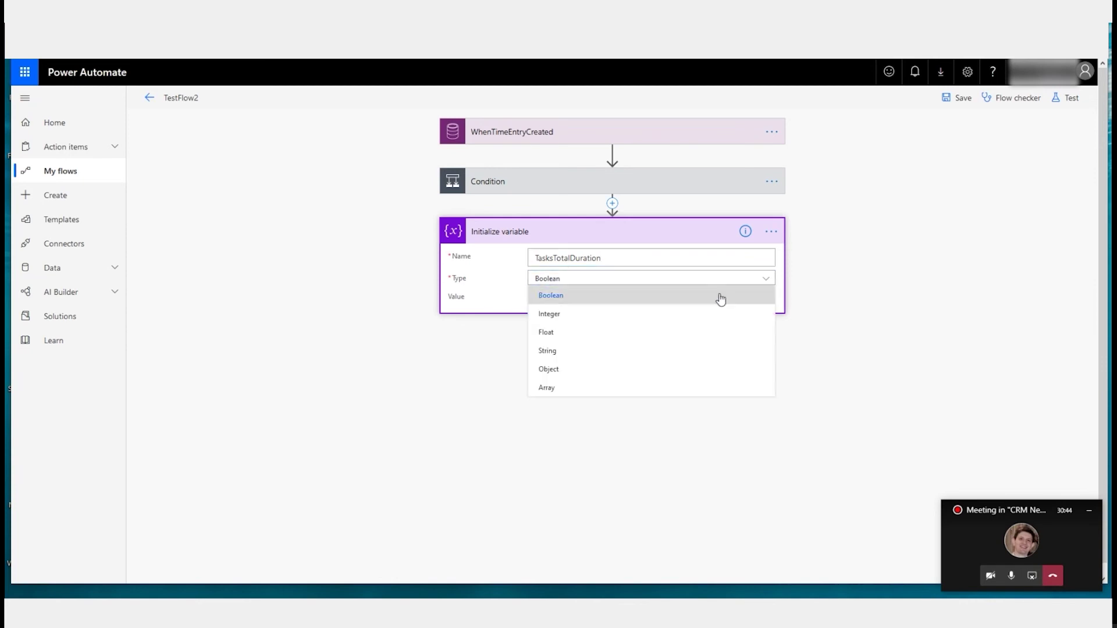
{"action": "left_click", "coordinate": [551, 333]}
{"action": "left_click", "coordinate": [583, 297]}
{"action": "type", "text": "0"}
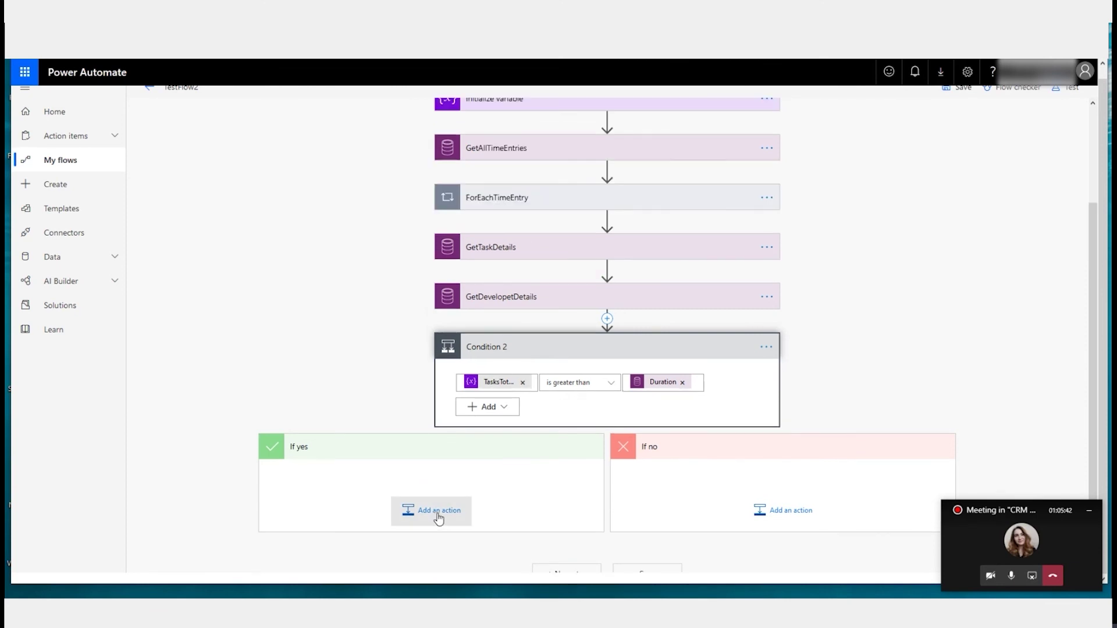
Add the Microsoft Teams action "Post a message as the Flow bot to a user" to the If yes branch of Condition 2
{"action": "left_click", "coordinate": [439, 511]}
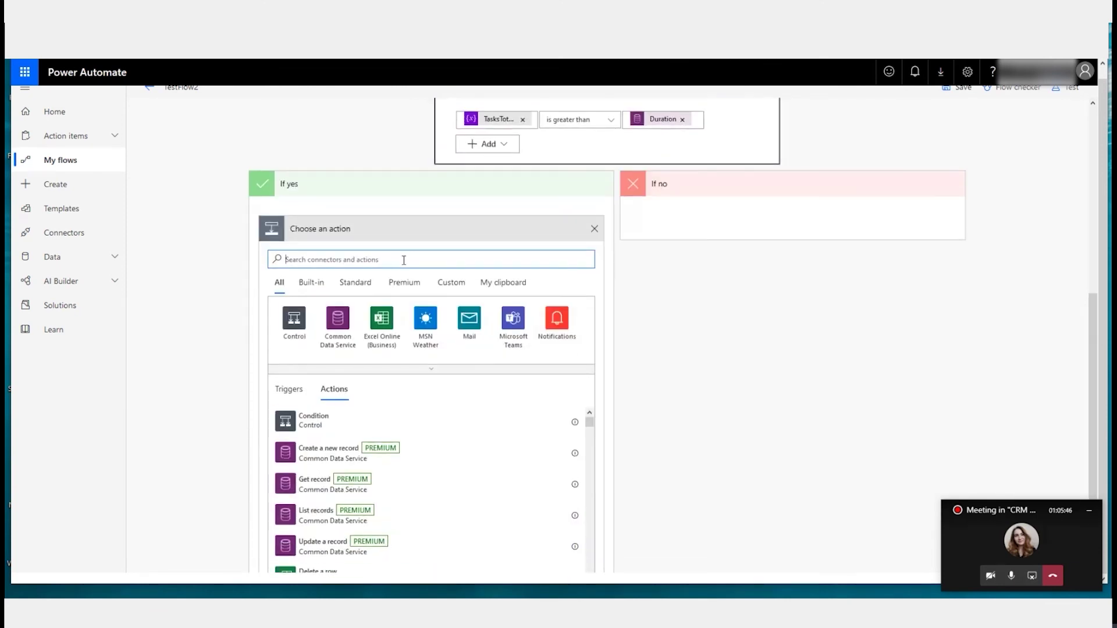
{"action": "type", "text": "teams"}
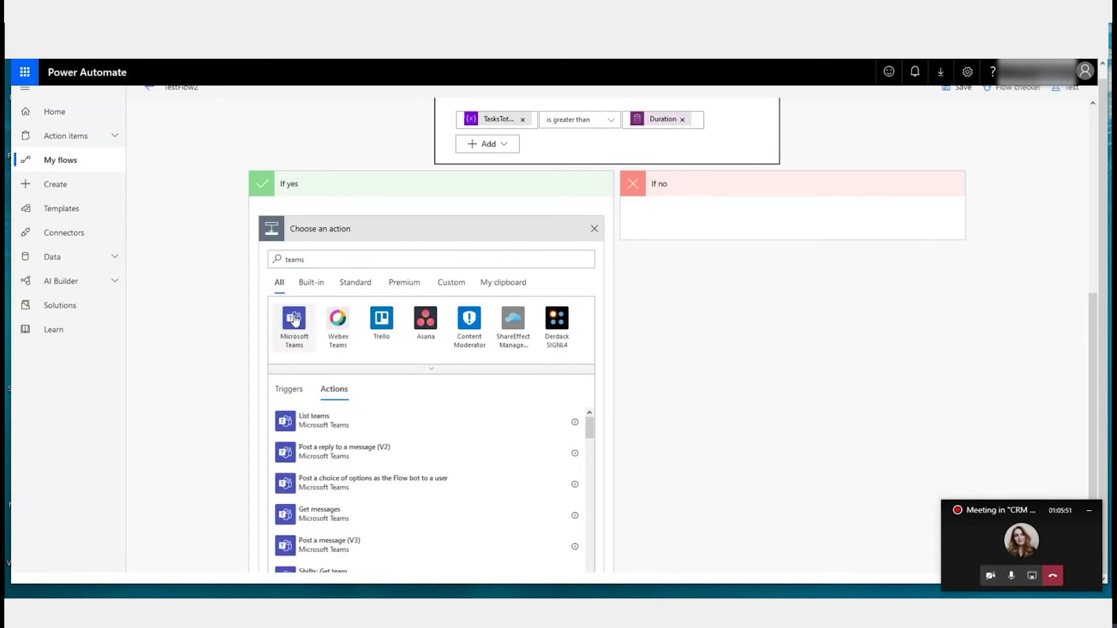
{"action": "left_click", "coordinate": [451, 315]}
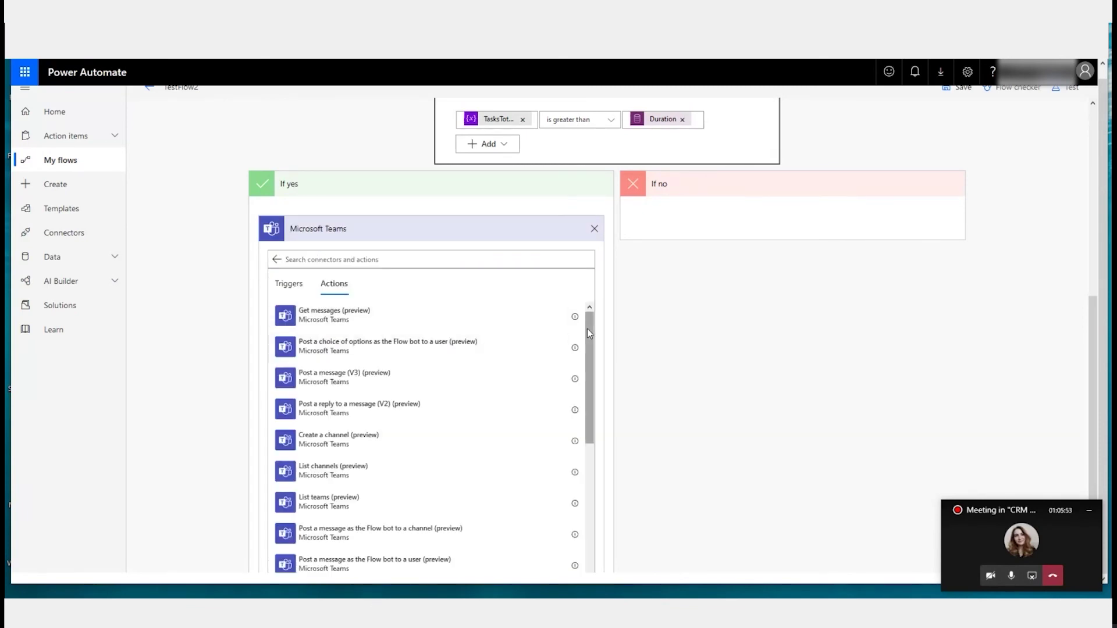
{"action": "scroll", "coordinate": [388, 424], "scroll_direction": "down", "scroll_amount": 3}
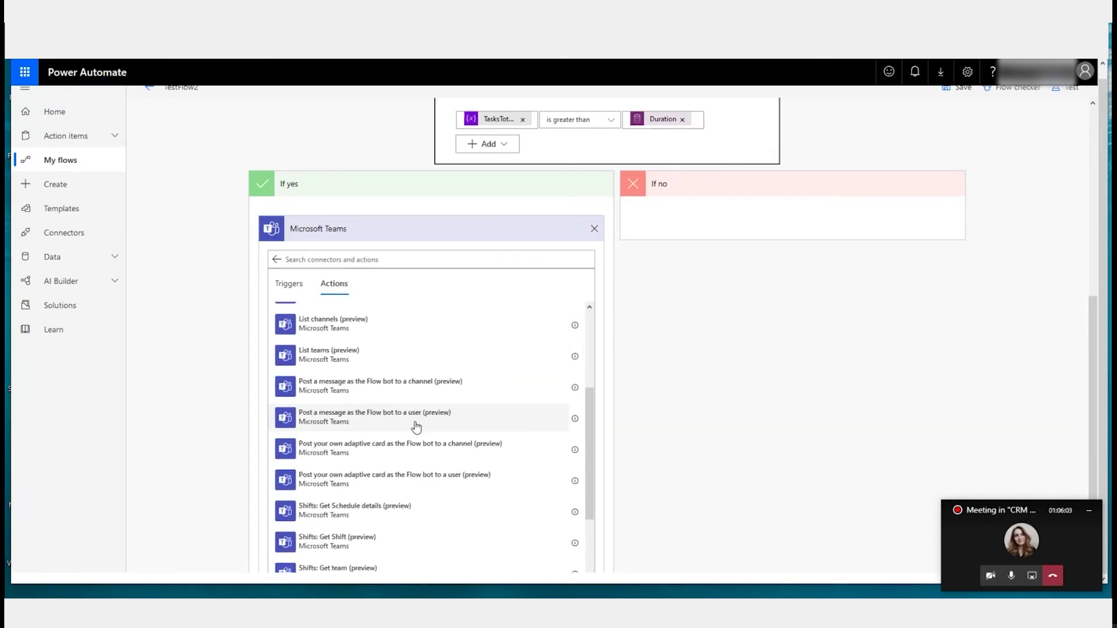
{"action": "left_click", "coordinate": [429, 424]}
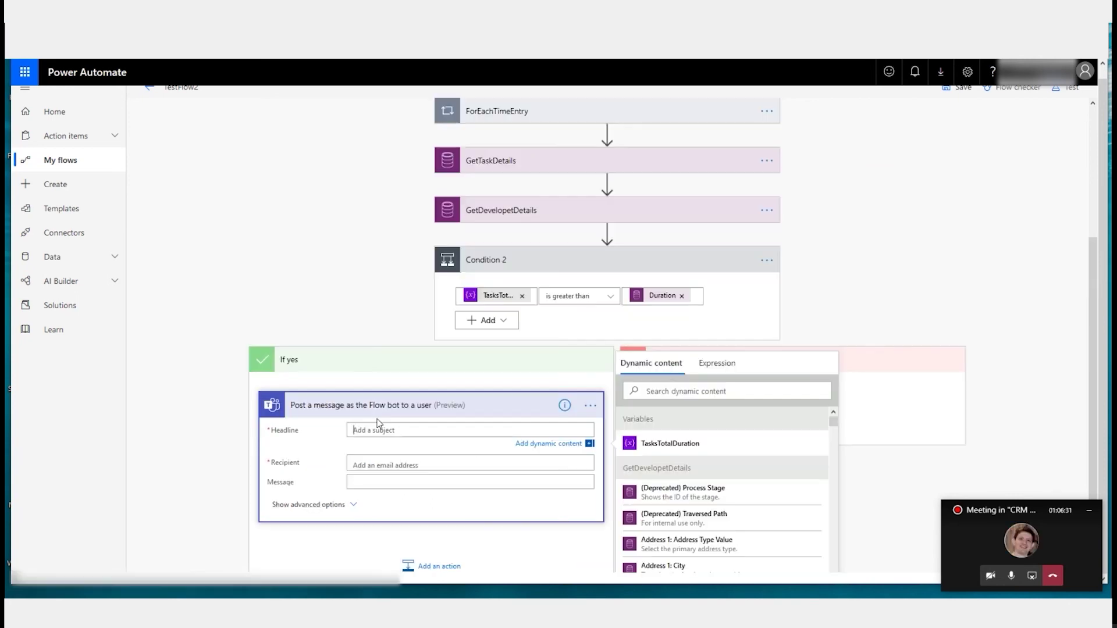
Set the Teams message headline to "Task Estimate is Exceeded!" and fill in the recipient's e-mail
{"action": "left_click", "coordinate": [435, 434]}
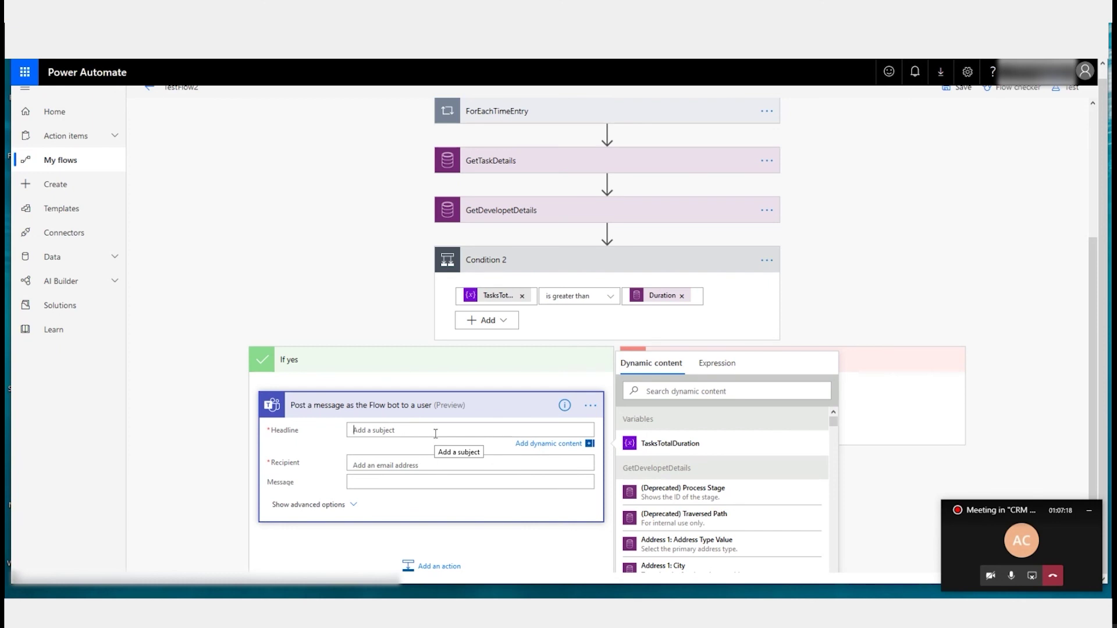
{"action": "type", "text": "Task Estimate is Exceeded!"}
{"action": "left_click", "coordinate": [498, 448]}
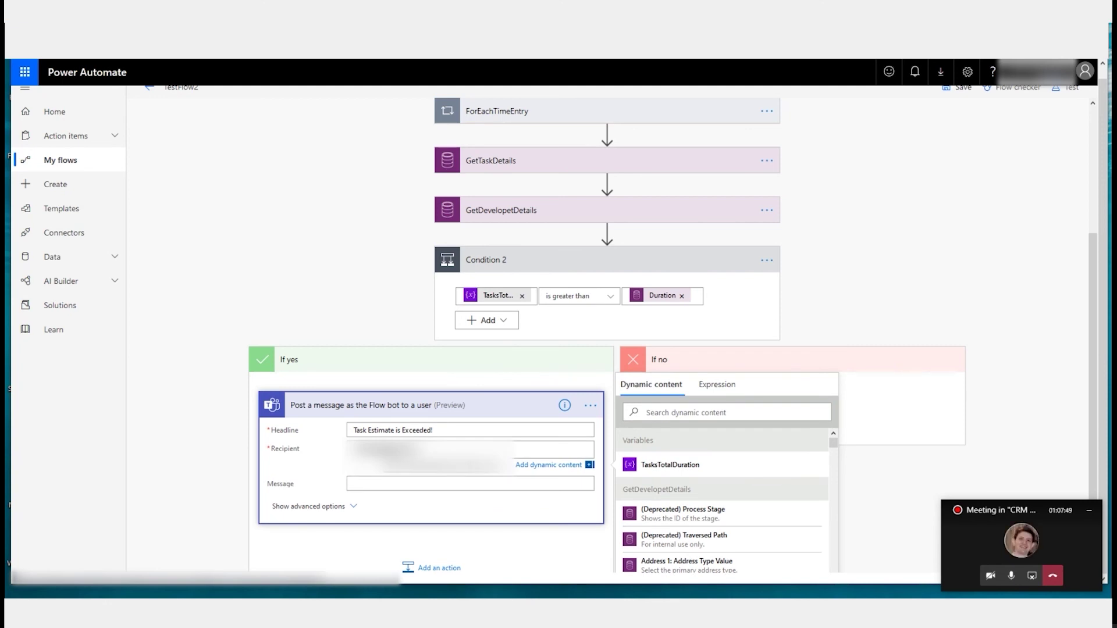
{"action": "left_click", "coordinate": [393, 471]}
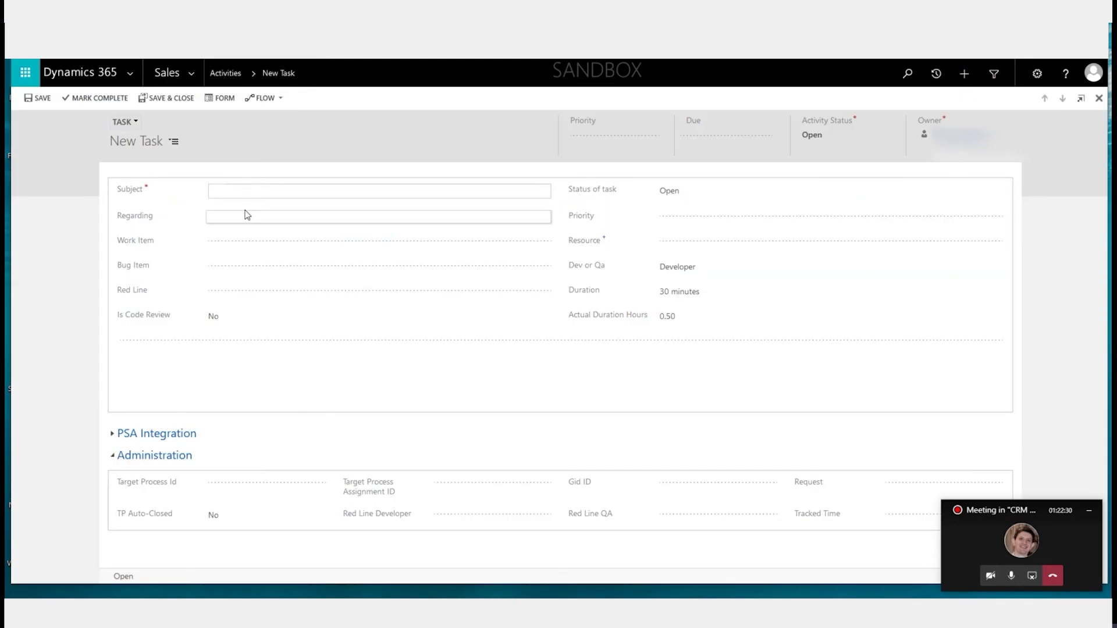
In the Dynamics 365 new task form, enter the subject tat3, a resource and a duration of 4 hours, and save the task
{"action": "left_click", "coordinate": [238, 190]}
{"action": "type", "text": "tat3"}
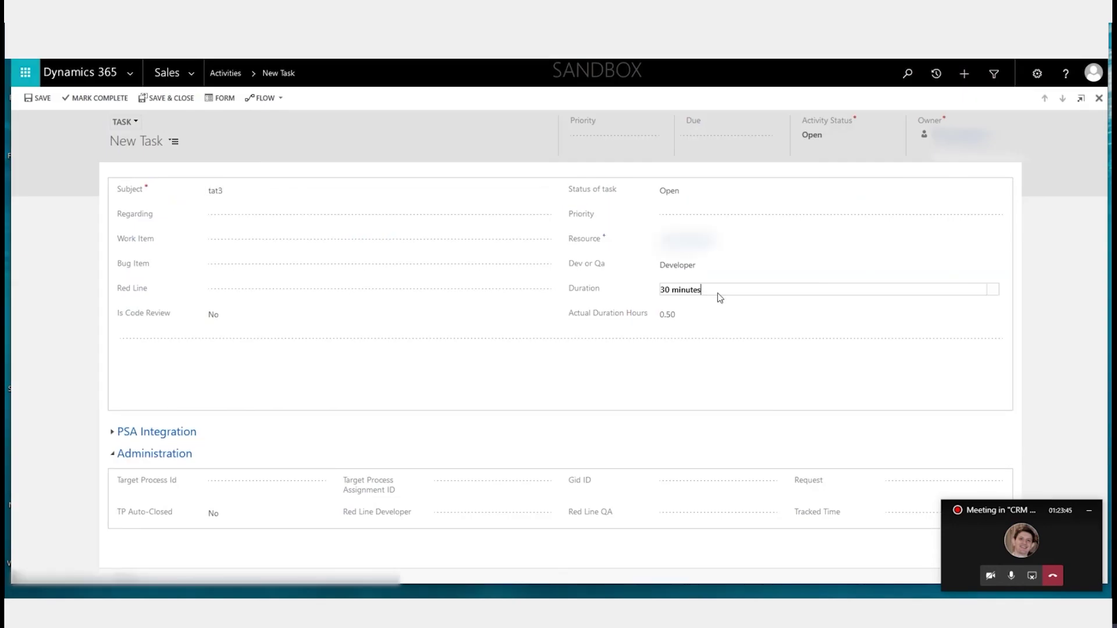
{"action": "left_click", "coordinate": [993, 289]}
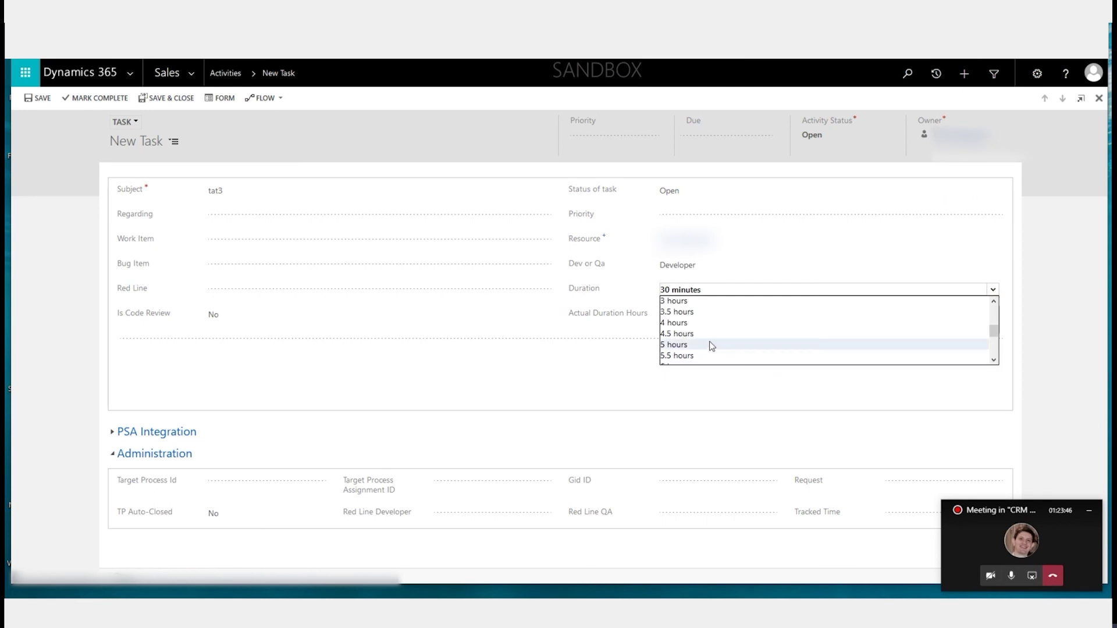
{"action": "left_click", "coordinate": [698, 322]}
{"action": "left_click", "coordinate": [44, 100]}
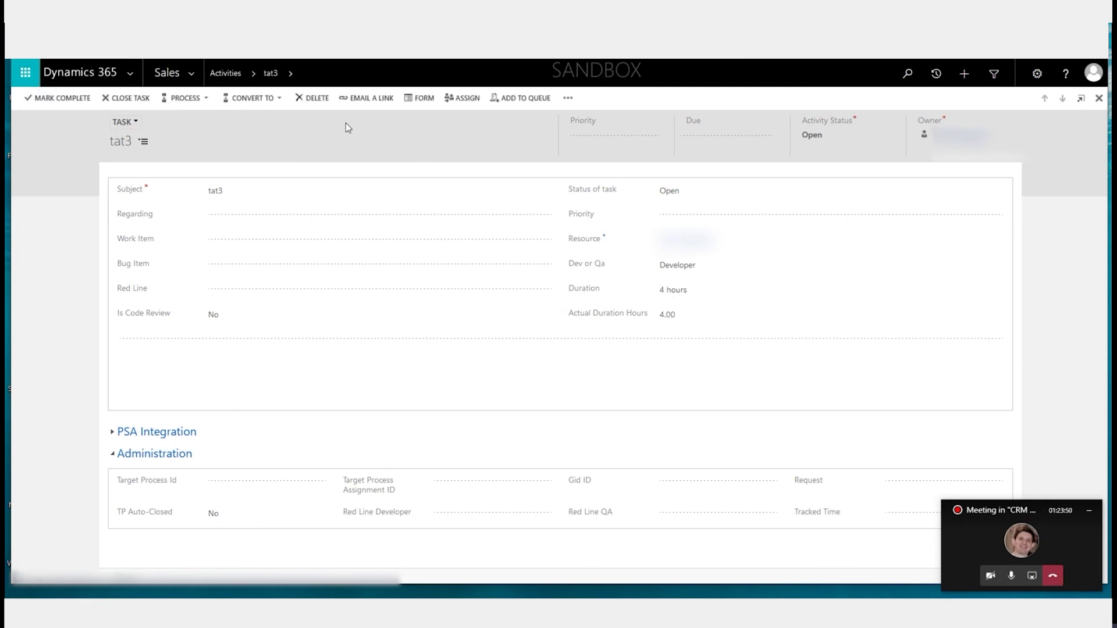
Open a set of related records from the tat3 task
{"action": "left_click", "coordinate": [290, 73]}
{"action": "left_click", "coordinate": [79, 171]}
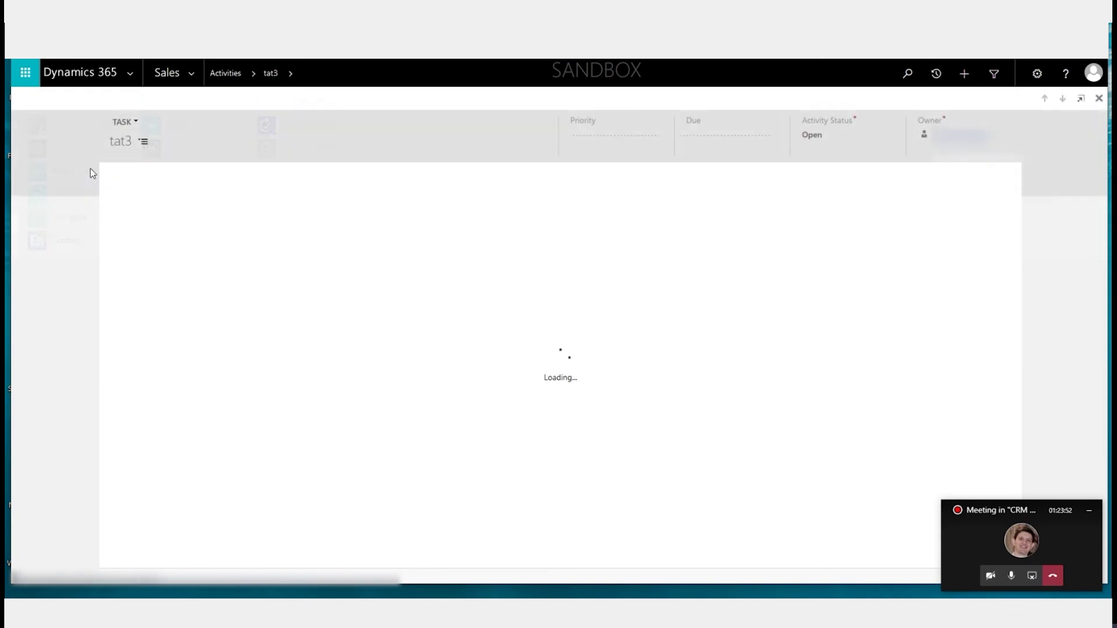